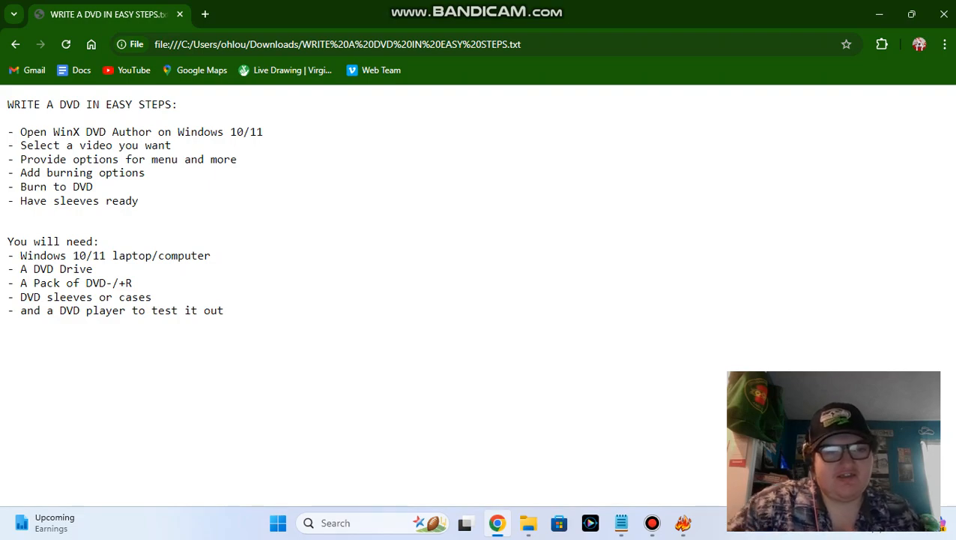
pyautogui.moveTo(139, 200); pyautogui.dragTo(7, 131)
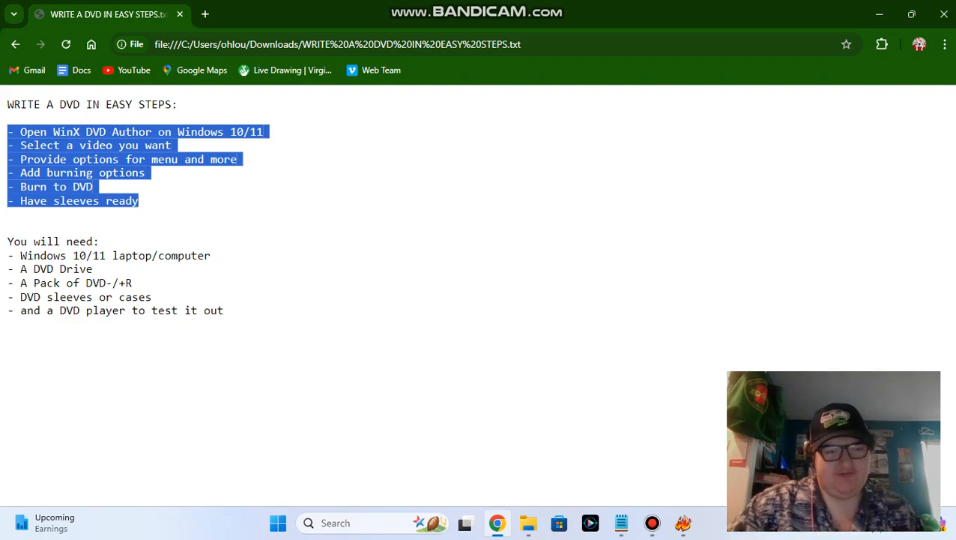
pyautogui.click(189, 206)
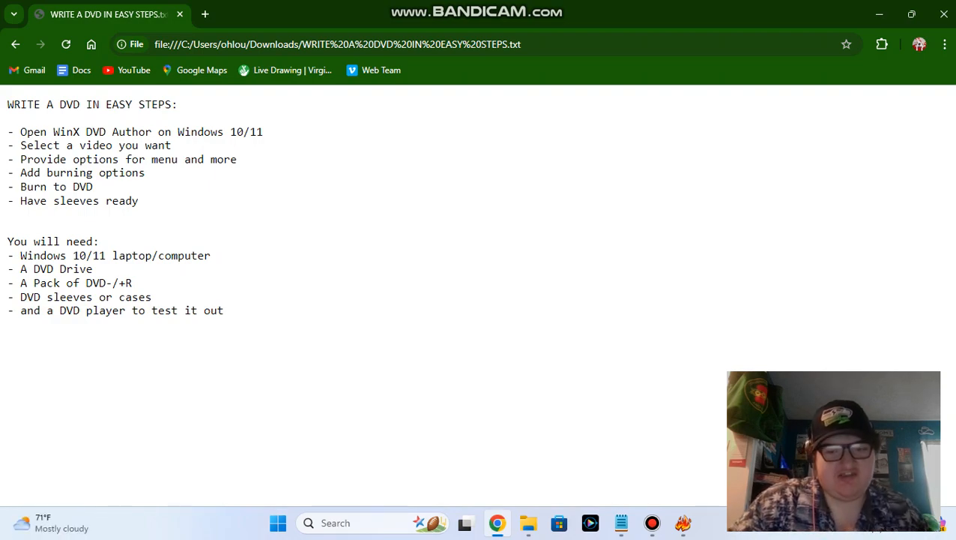
# Step: Switch to WinX DVD Author, start a Video DVD Author project and set the aspect ratio to 16:9 For Wide Screen TV
pyautogui.click(683, 523)
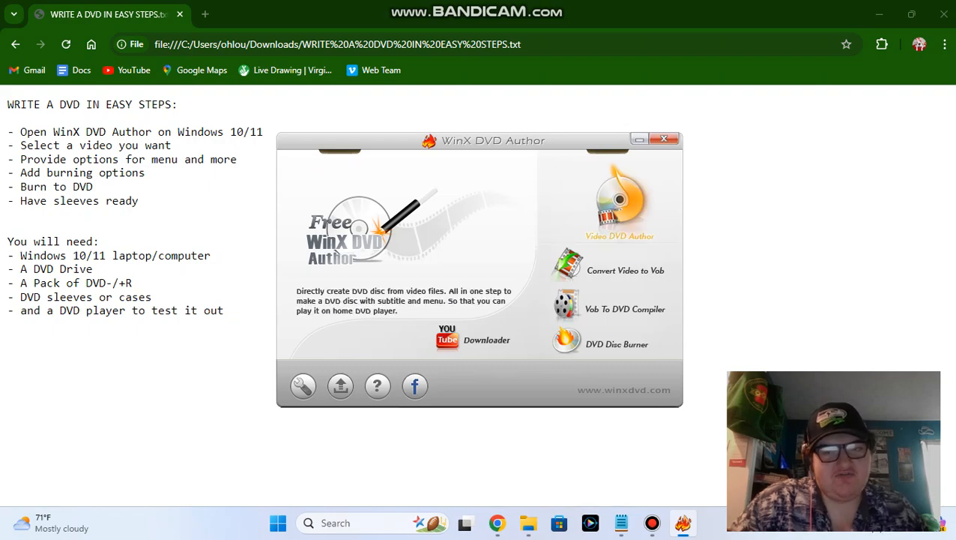
pyautogui.click(619, 217)
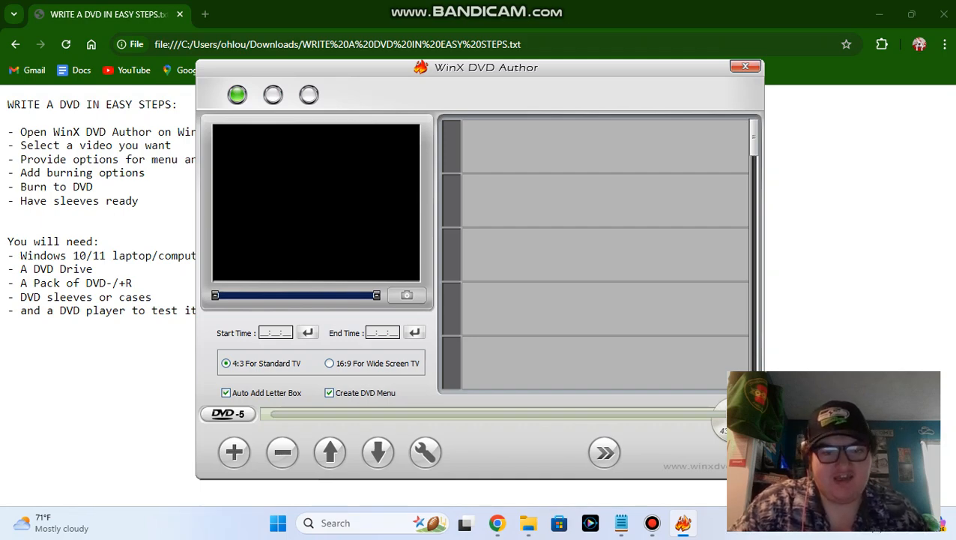
pyautogui.click(330, 364)
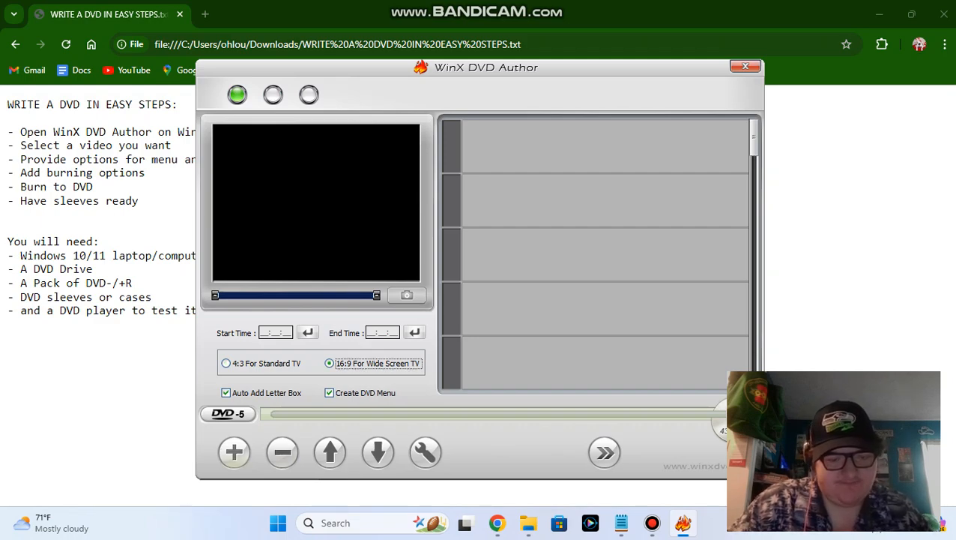
# Step: Add the Cake At Stake Sweepstakes video from the Finished Commercials folder to the DVD project
pyautogui.click(234, 452)
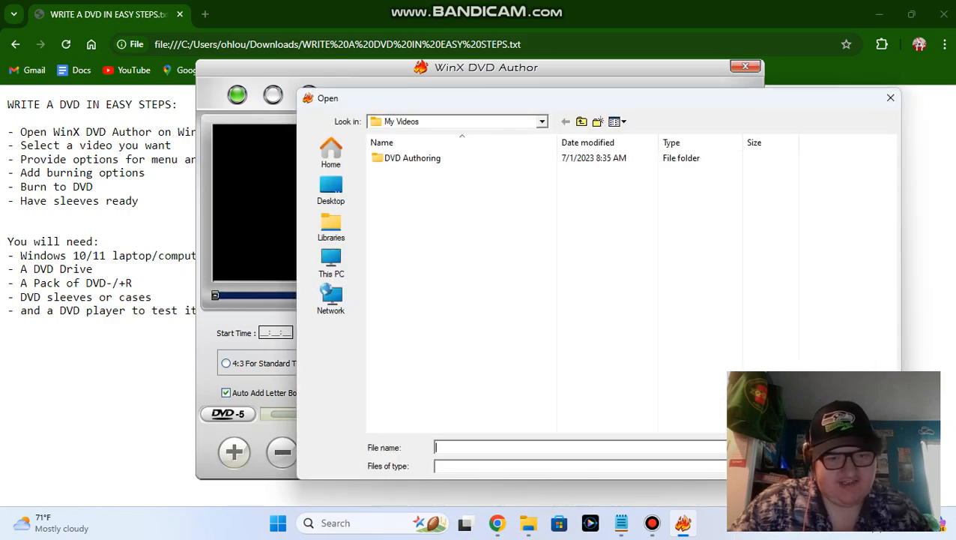
pyautogui.click(652, 523)
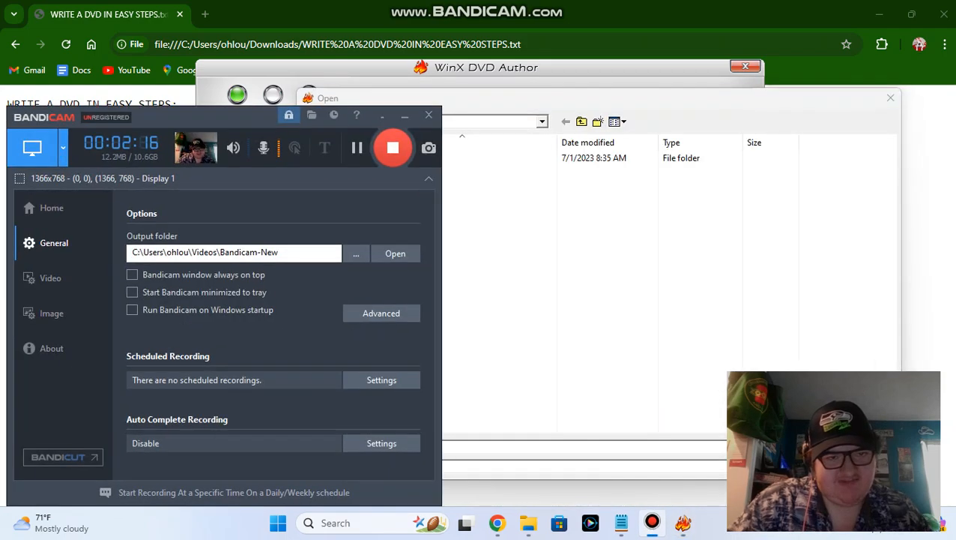
pyautogui.click(356, 148)
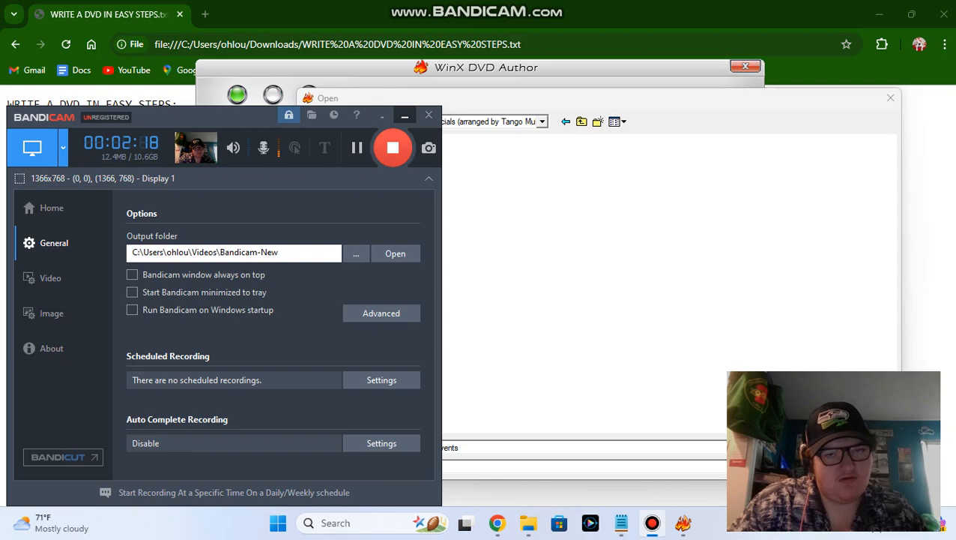
pyautogui.click(404, 115)
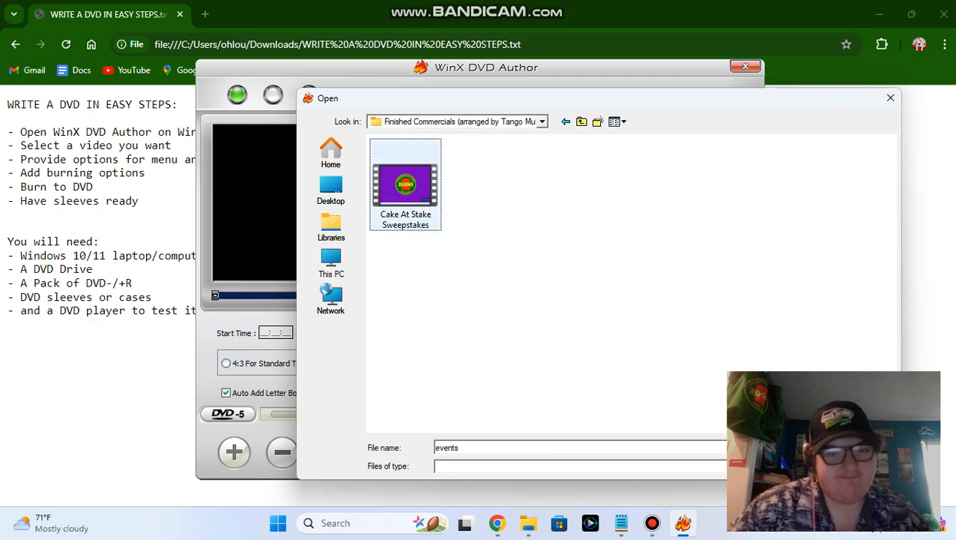
pyautogui.click(406, 184)
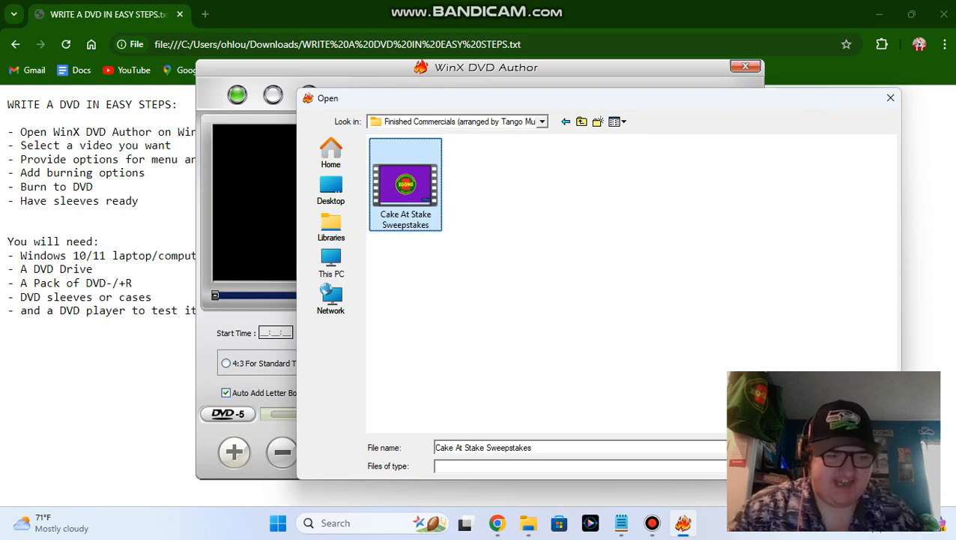
pyautogui.press('Return')
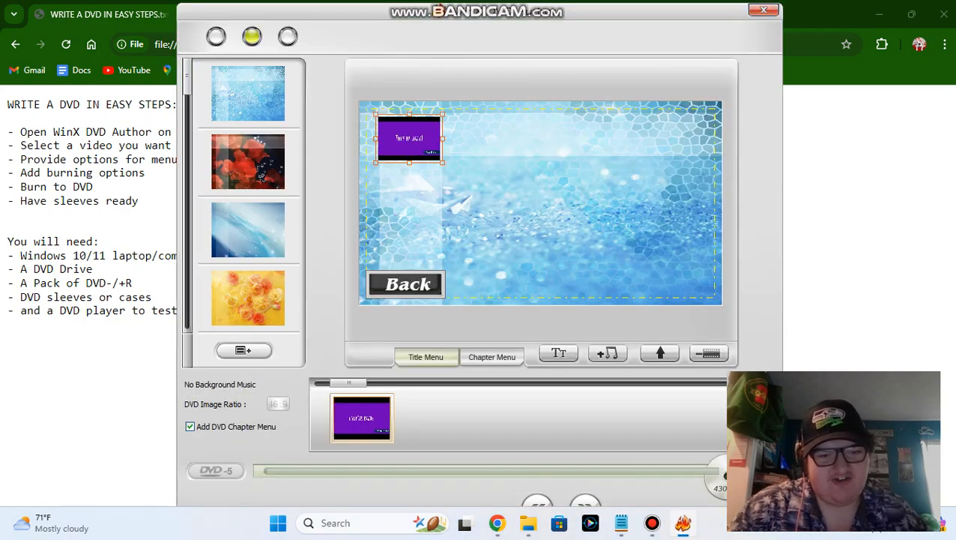
# Step: Nudge the video thumbnail slightly on the title menu and enter CAKE AT STAKE SWEEPS as the menu's title text
pyautogui.moveTo(409, 138)
pyautogui.mouseDown()
pyautogui.moveTo(508, 194)
pyautogui.moveTo(413, 140)
pyautogui.mouseUp()
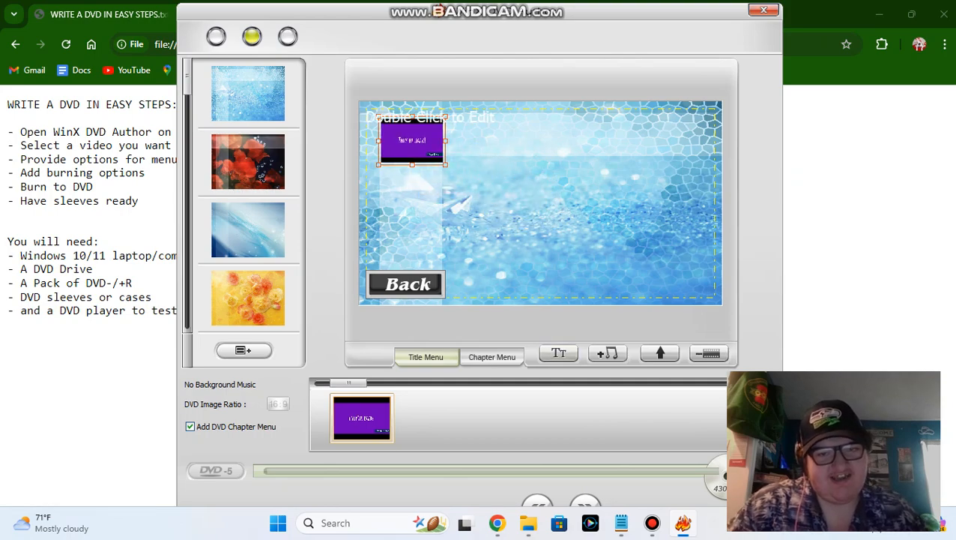
pyautogui.moveTo(455, 324); pyautogui.dragTo(386, 325)
pyautogui.write('CAKE AT STAKE SWEEPS')
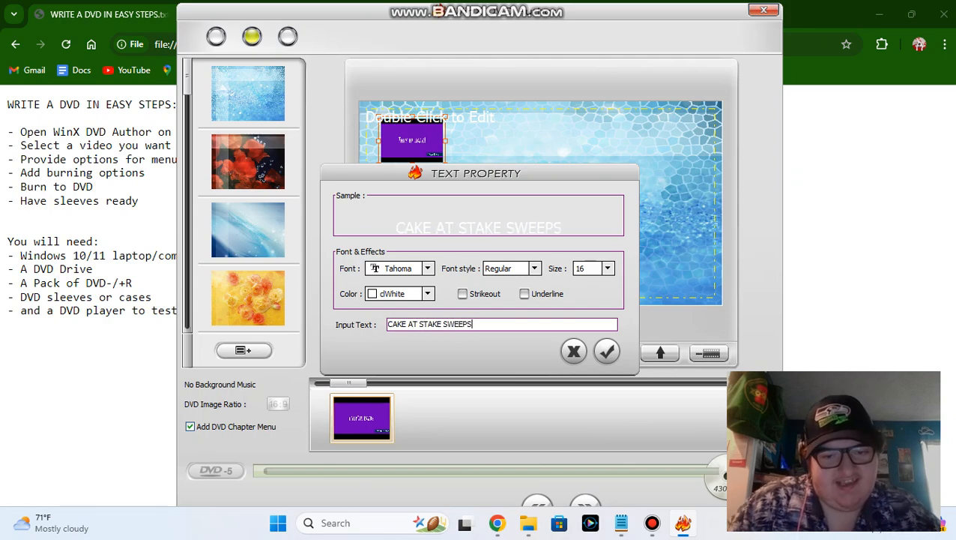
# Step: Format the menu title in Times New Roman with the clSkyBlue color and place it beside the video thumbnail
pyautogui.click(427, 268)
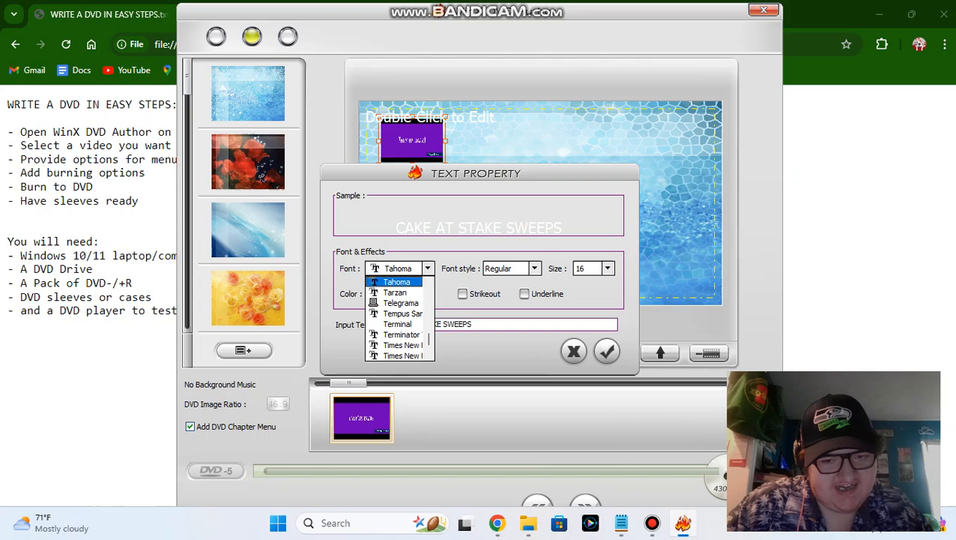
pyautogui.click(402, 344)
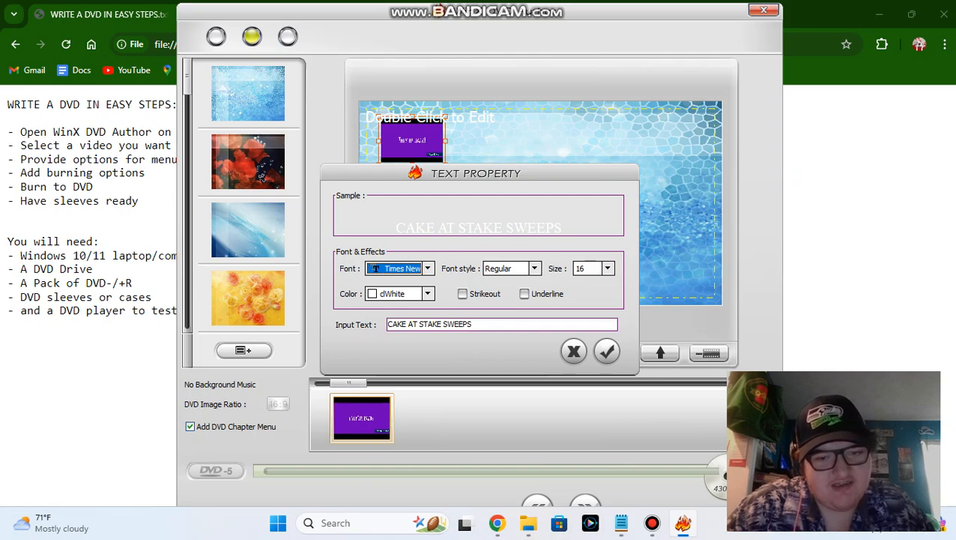
pyautogui.click(428, 294)
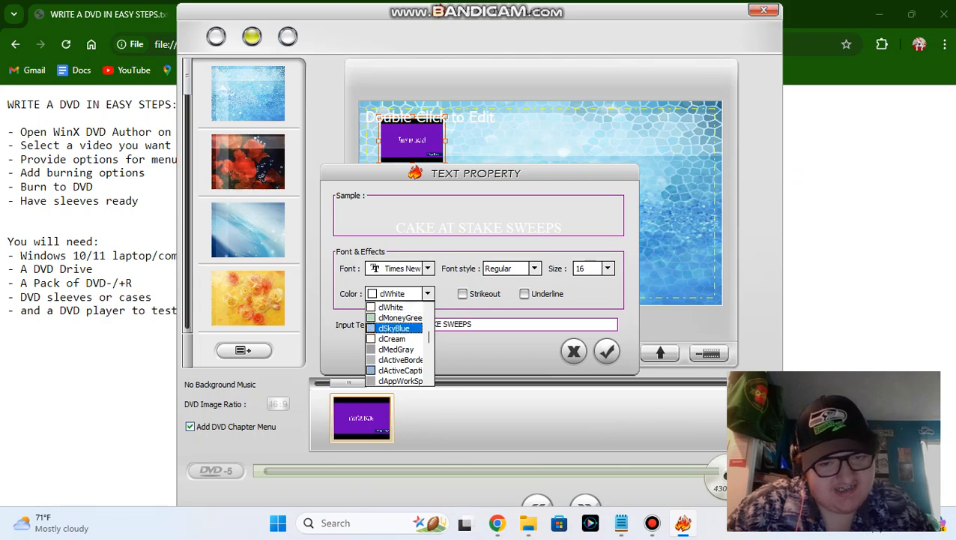
pyautogui.click(397, 328)
pyautogui.click(607, 350)
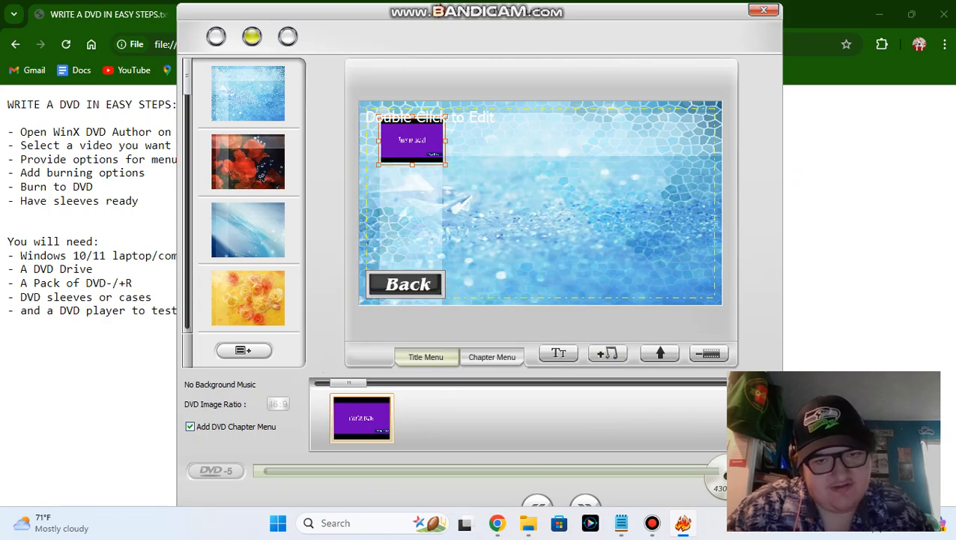
pyautogui.moveTo(487, 116); pyautogui.dragTo(598, 138)
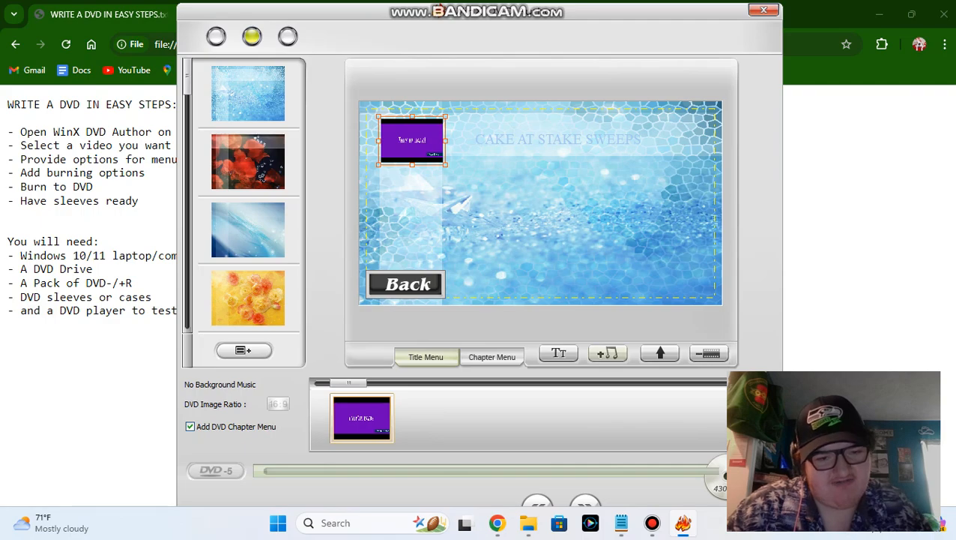
# Step: Start adding background music to the title menu and browse to the ZOOMS folder inside Music
pyautogui.click(607, 353)
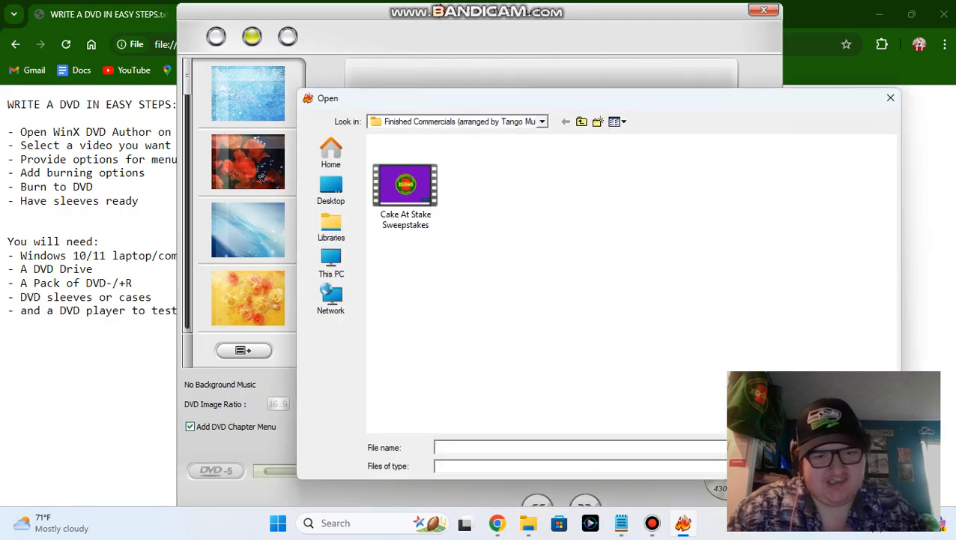
pyautogui.click(542, 122)
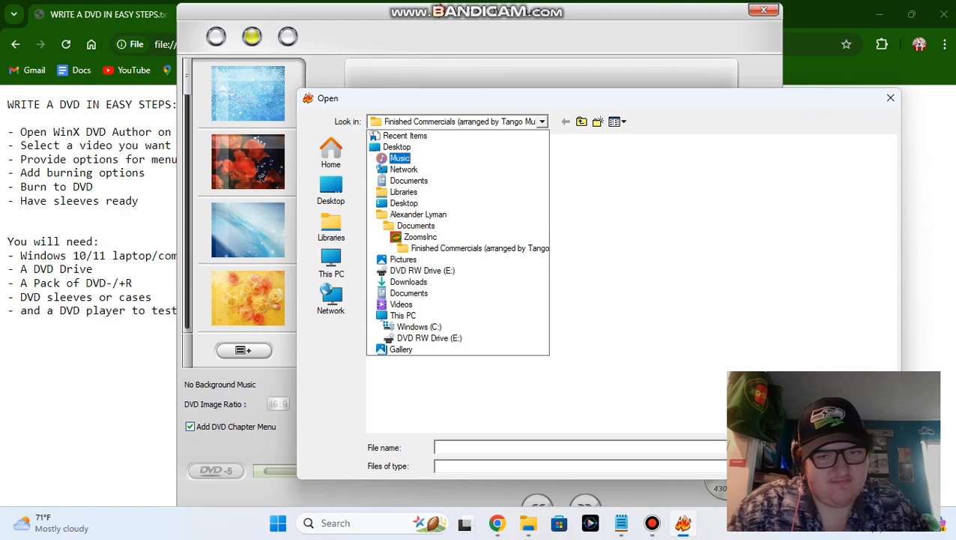
pyautogui.click(399, 158)
pyautogui.press('Down')
pyautogui.press('Down')
pyautogui.press('Down')
pyautogui.press('Down')
pyautogui.press('Down')
pyautogui.press('Down')
pyautogui.press('Down')
pyautogui.press('Down')
pyautogui.press('Down')
pyautogui.press('Down')
pyautogui.press('Down')
pyautogui.press('Down')
pyautogui.press('Down')
pyautogui.press('Down')
pyautogui.press('Down')
pyautogui.press('Down')
pyautogui.press('Down')
pyautogui.press('Down')
pyautogui.press('Down')
pyautogui.press('Down')
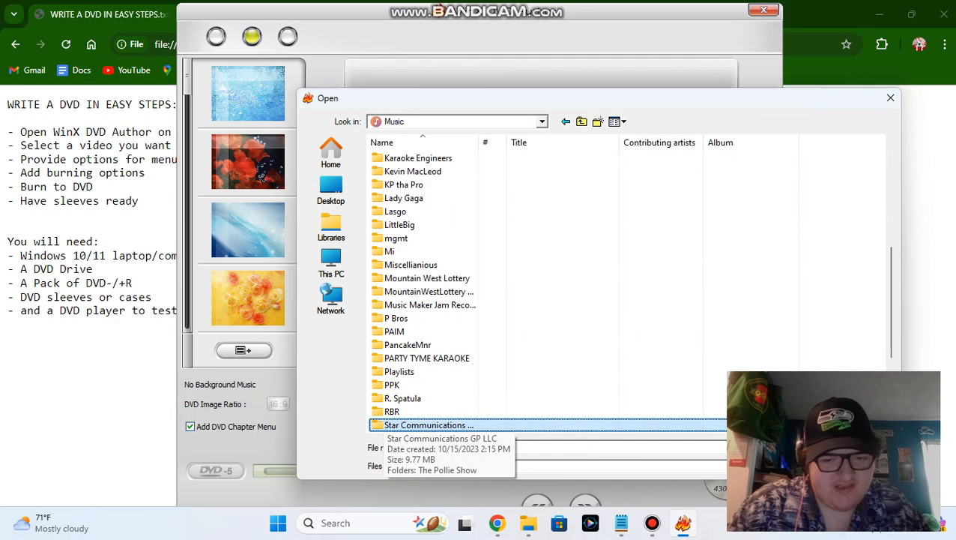
pyautogui.press('Down')
pyautogui.press('Down')
pyautogui.press('Down')
pyautogui.press('Down')
pyautogui.press('Down')
pyautogui.press('Down')
pyautogui.press('Down')
pyautogui.press('Down')
pyautogui.press('Down')
pyautogui.press('Down')
pyautogui.press('Down')
pyautogui.press('Down')
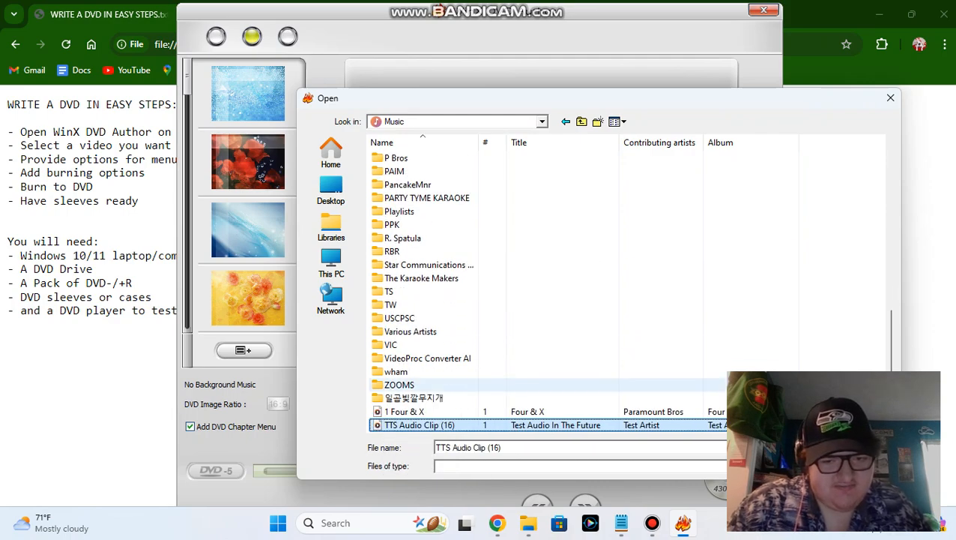
pyautogui.doubleClick(420, 384)
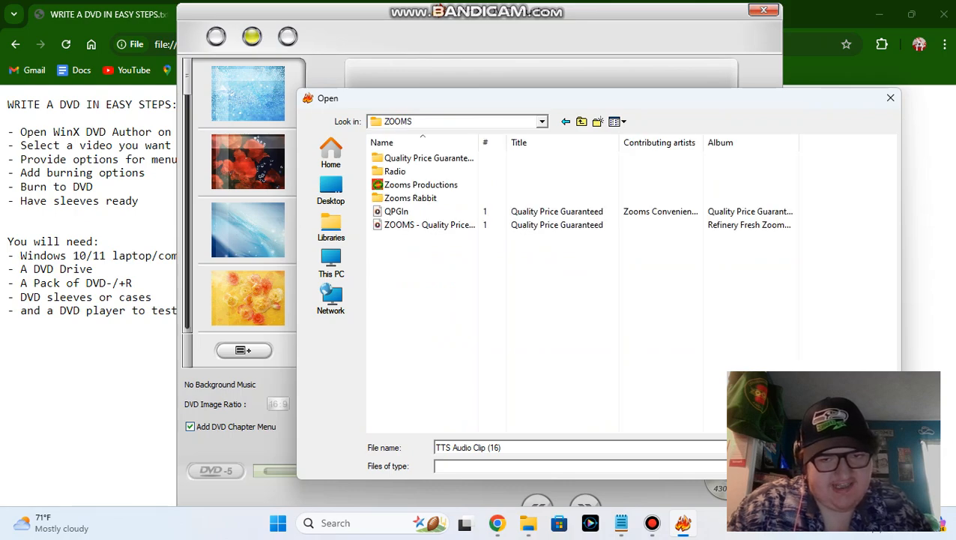
# Step: Set 1 Quality Price Guarantee from the Select Your Zooms folder in Zooms Productions as the menu's background music
pyautogui.doubleClick(421, 185)
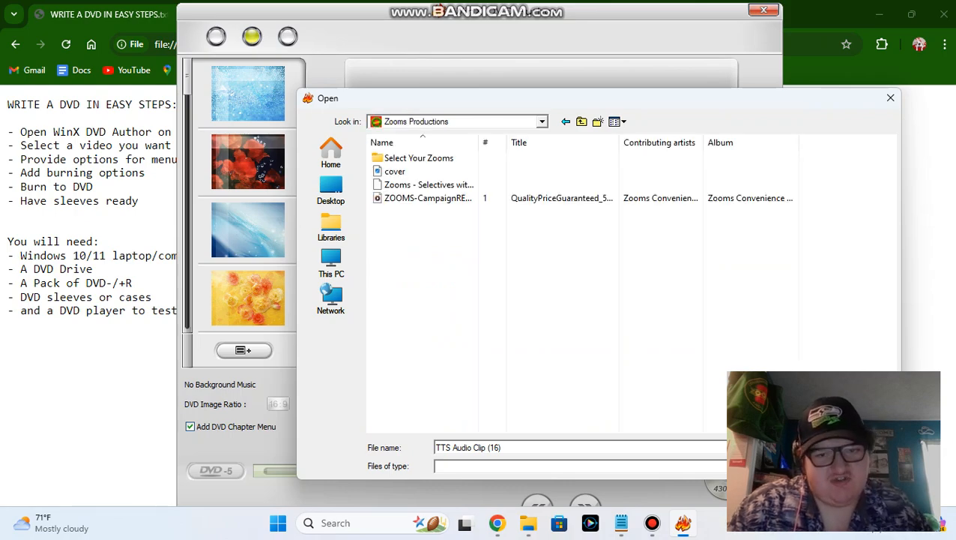
pyautogui.doubleClick(418, 158)
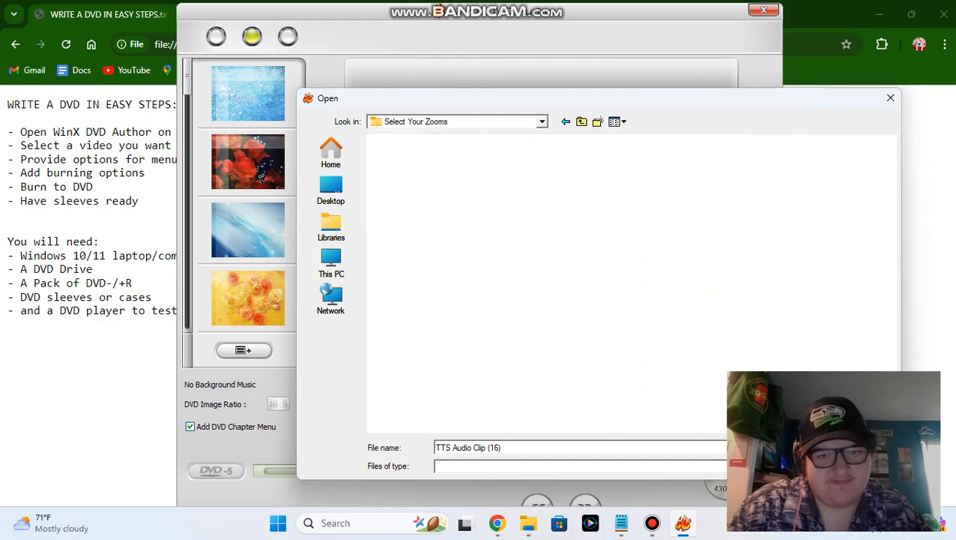
pyautogui.click(443, 158)
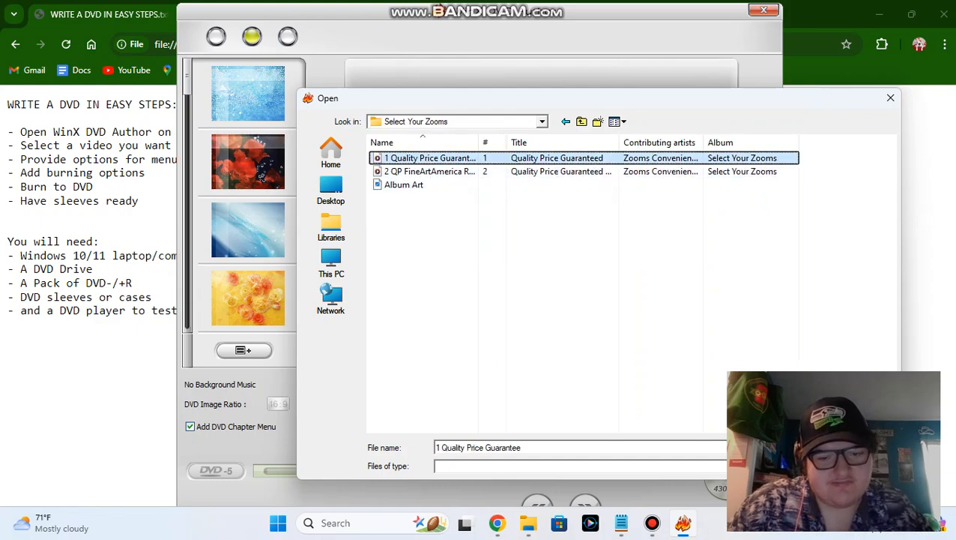
pyautogui.click(861, 448)
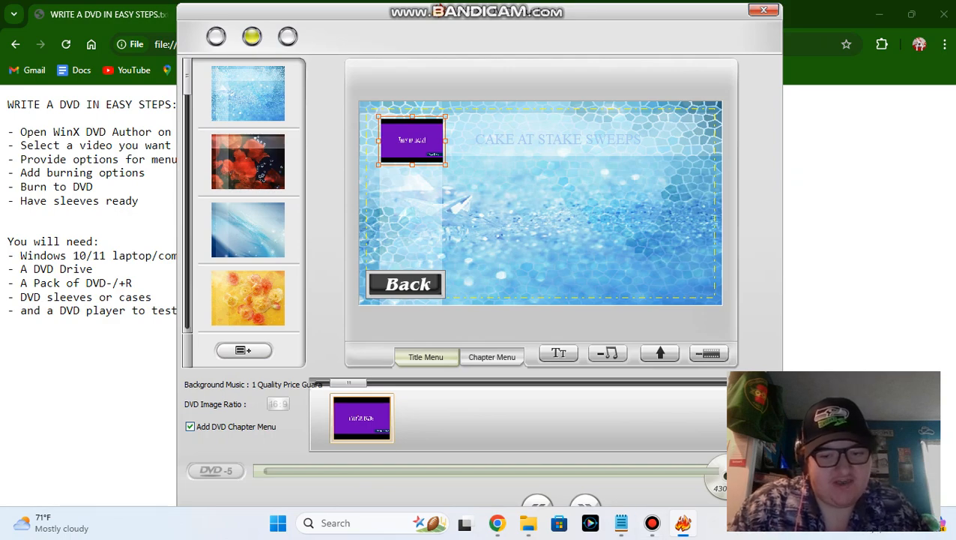
pyautogui.click(586, 505)
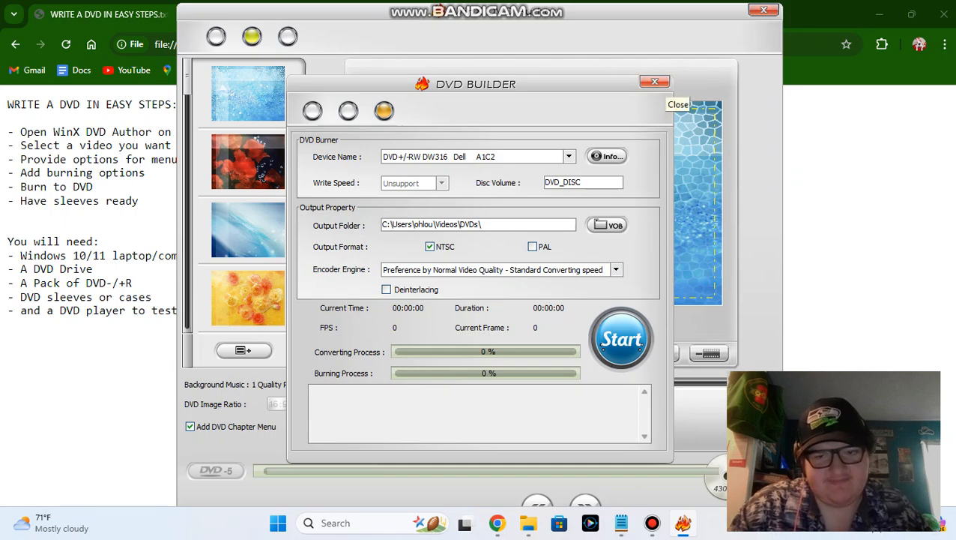
pyautogui.click(655, 81)
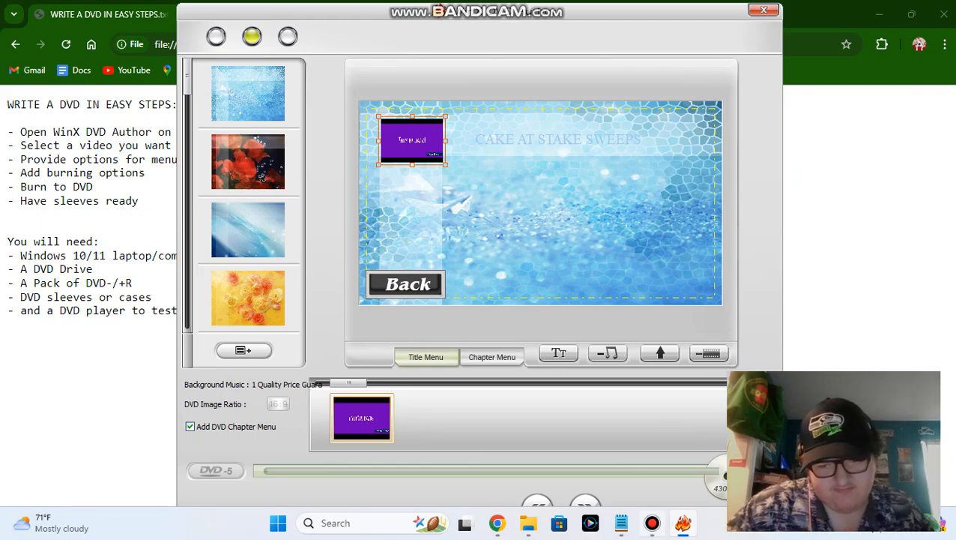
pyautogui.click(652, 523)
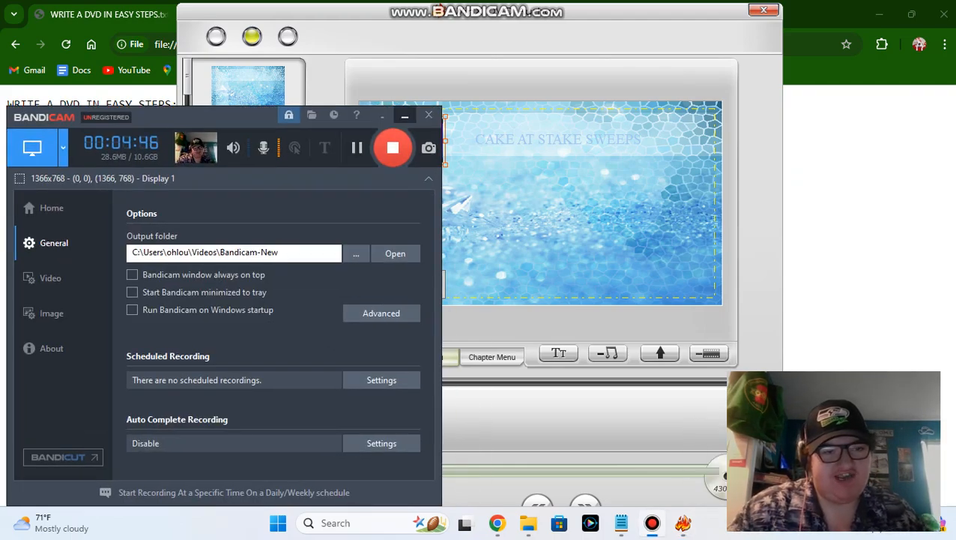
pyautogui.click(405, 115)
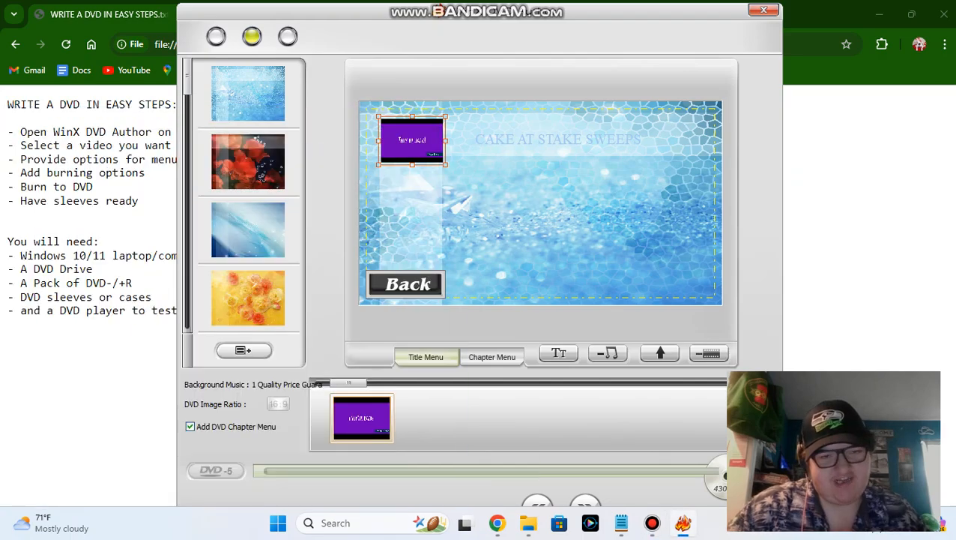
# Step: Open the DVD Builder, check the burner's device and disc information, and start converting and burning the DVD
pyautogui.click(584, 502)
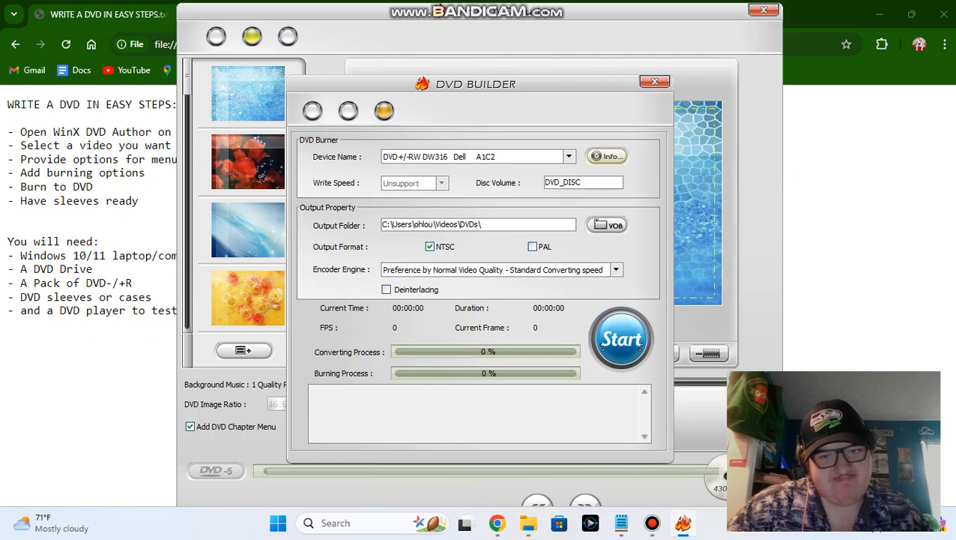
pyautogui.click(607, 156)
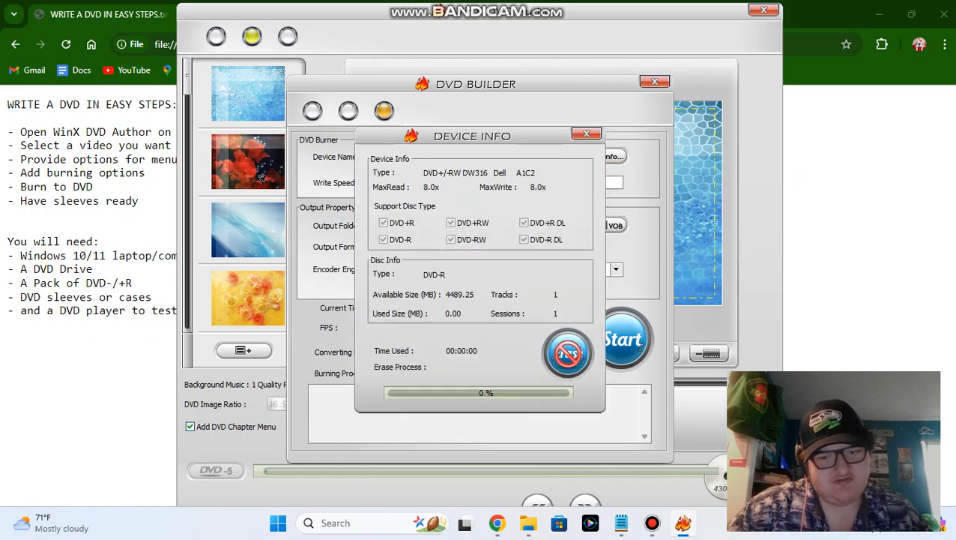
pyautogui.click(586, 133)
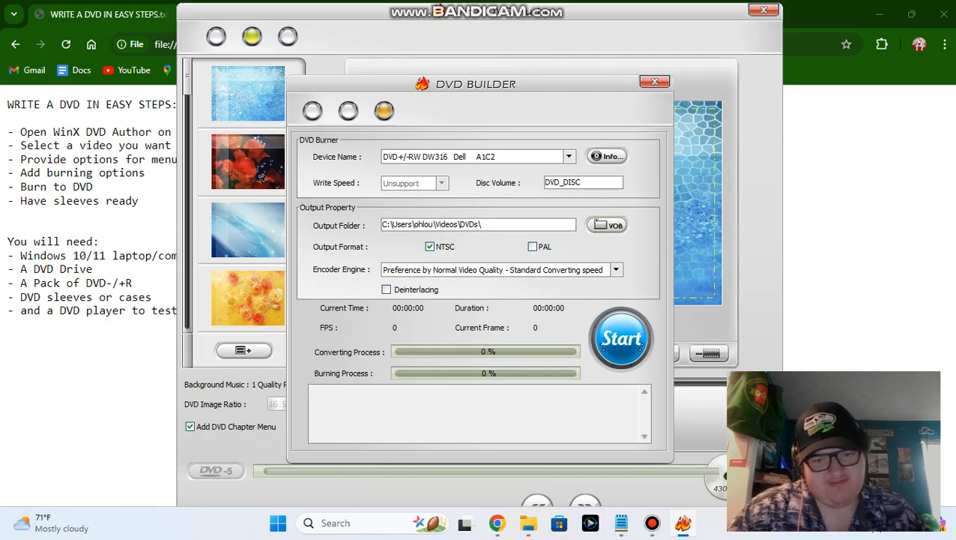
pyautogui.click(620, 338)
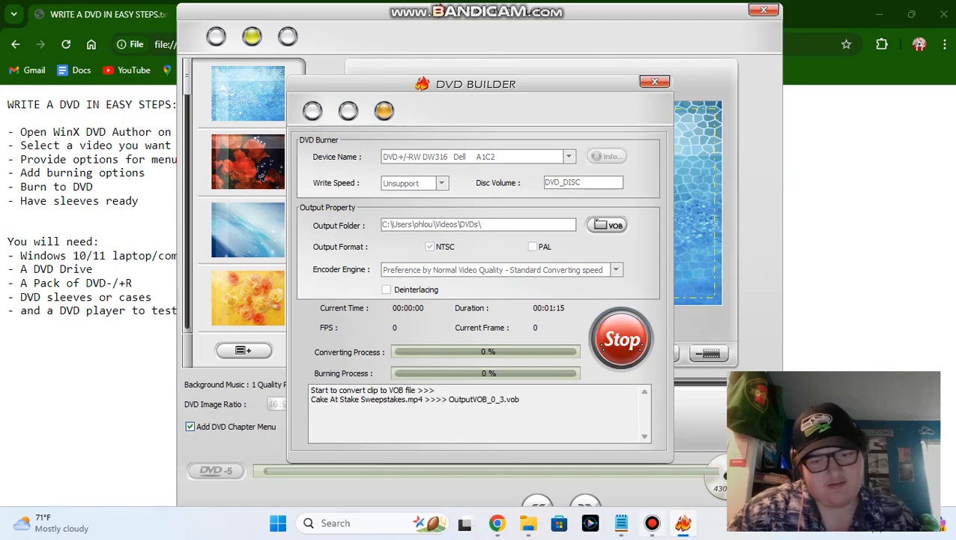
pyautogui.click(652, 523)
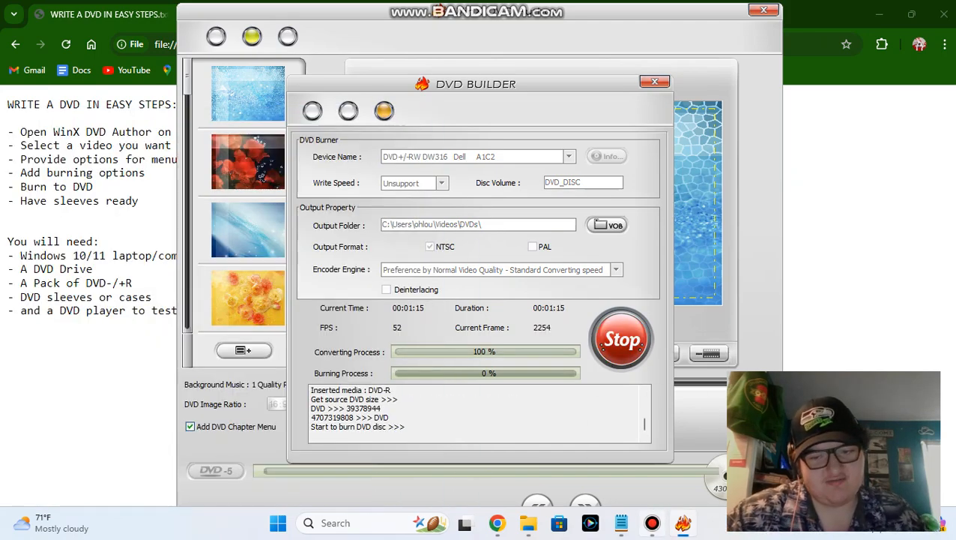
pyautogui.click(652, 523)
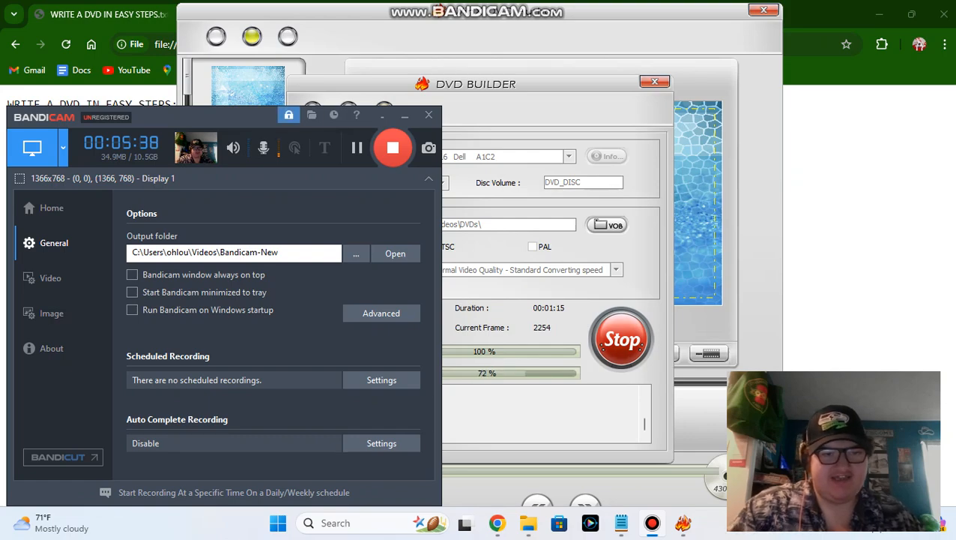
pyautogui.click(405, 115)
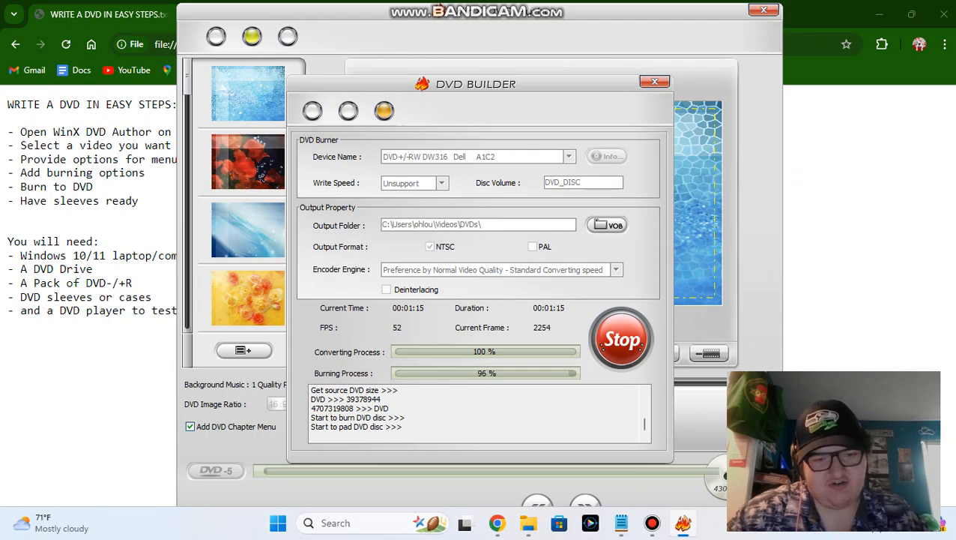
pyautogui.click(652, 523)
pyautogui.click(652, 523)
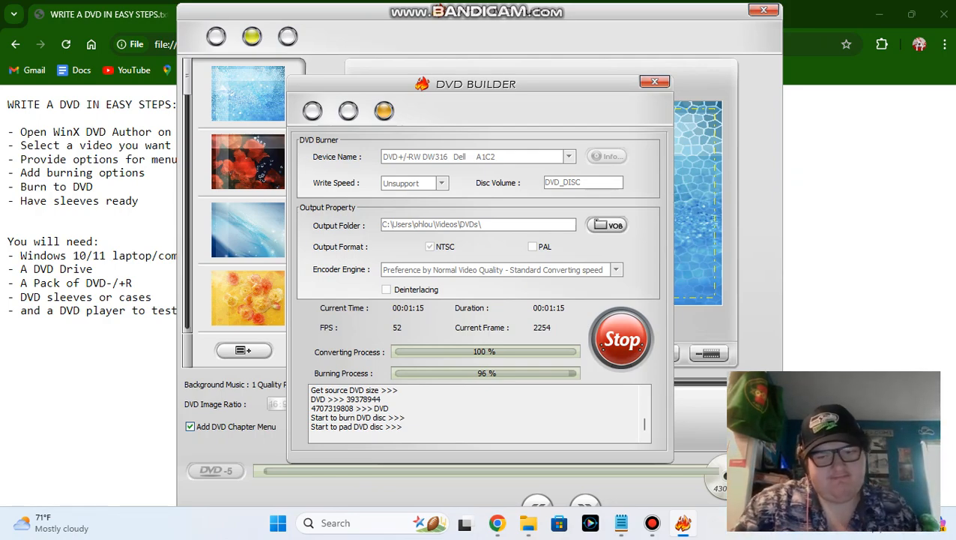
pyautogui.click(651, 522)
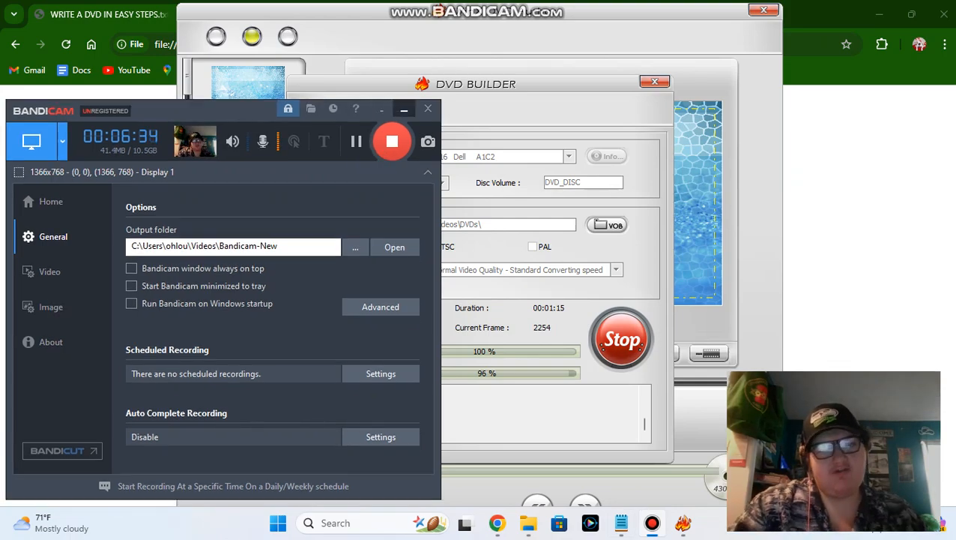
pyautogui.click(403, 111)
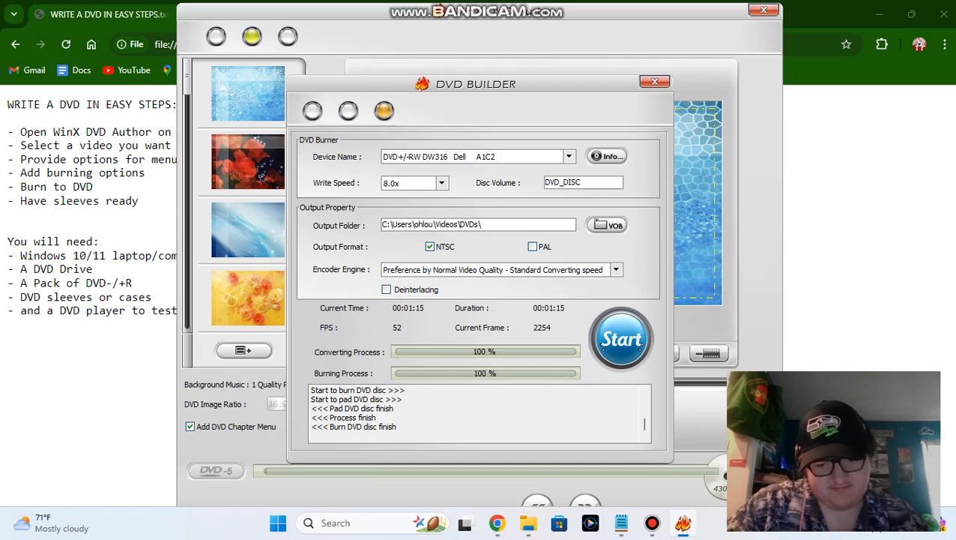
pyautogui.rightClick(652, 522)
pyautogui.click(652, 523)
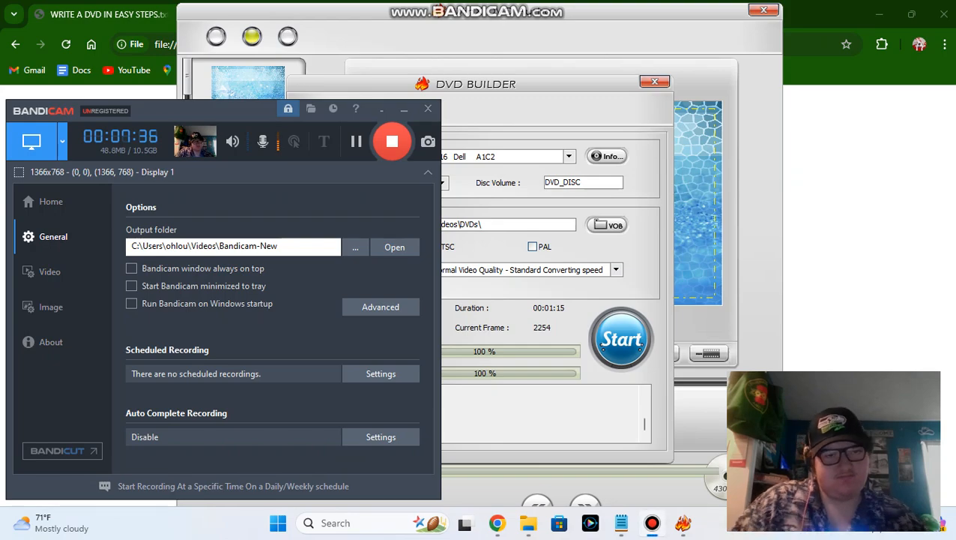